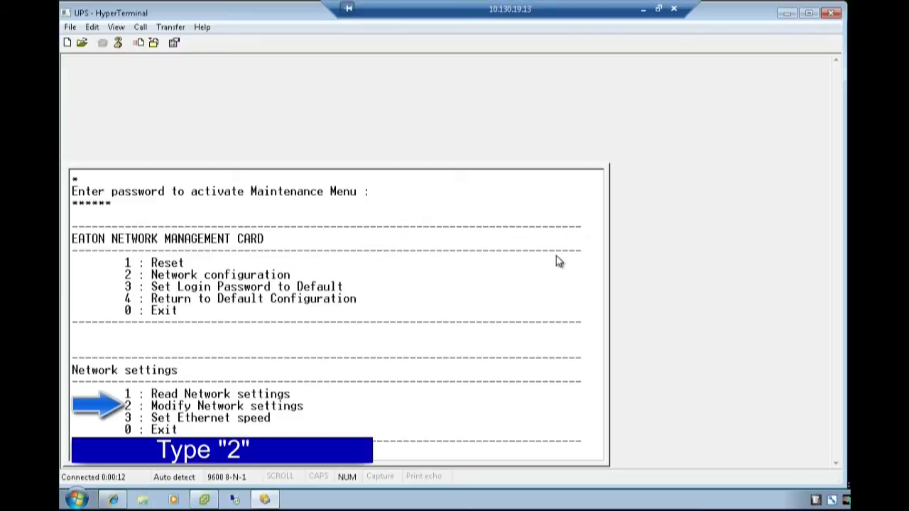
Step: Keep static IP 10.130.19.3 and mask 255.255.255.224 without a network-assigned IP
key(2)
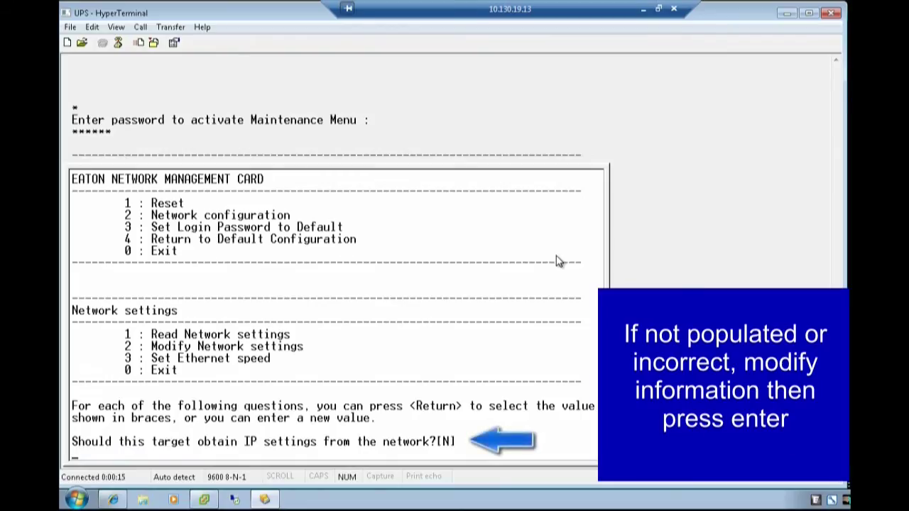
key(Return)
key(Return)
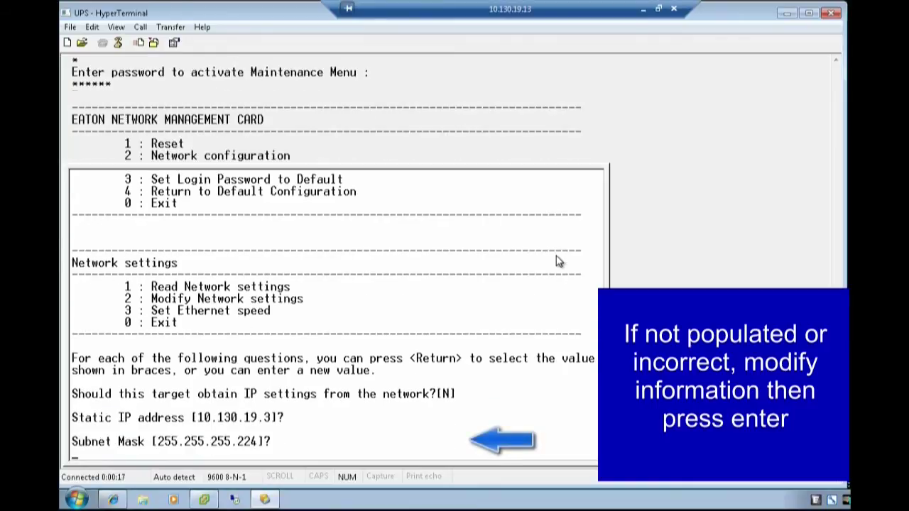
key(Return)
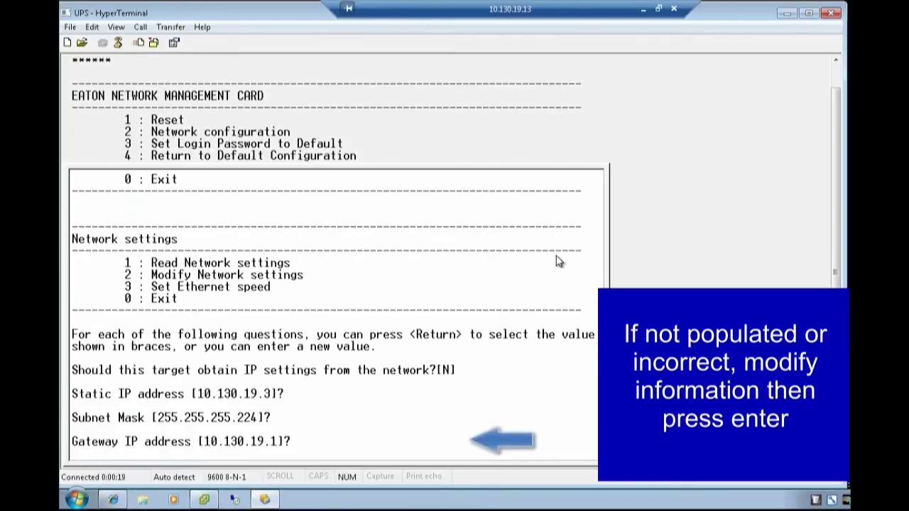
key(Return)
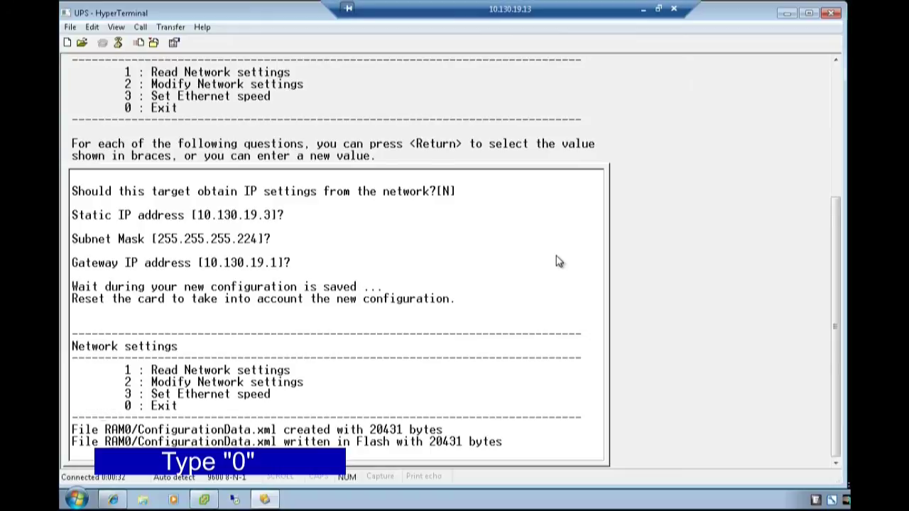
Step: Exit the menu and reset the card so it reboots with static IP 10.130.19.3
text(0)
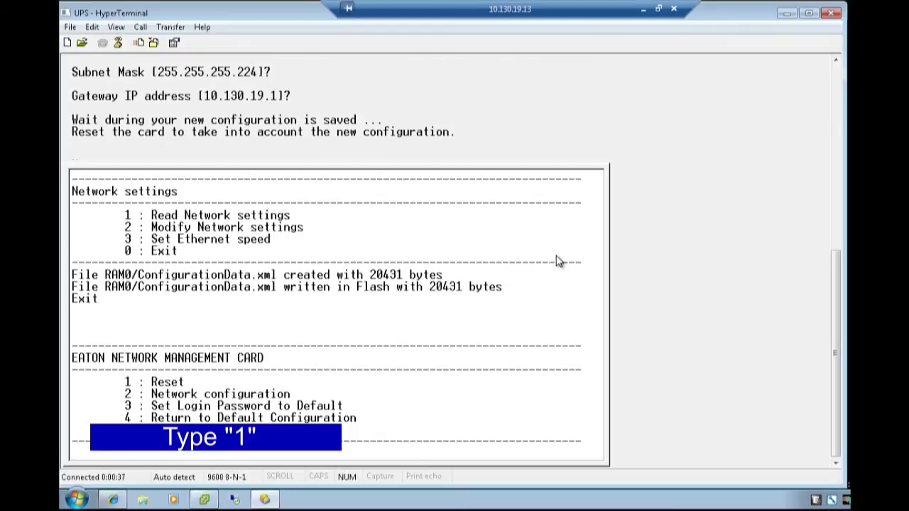
text(1)
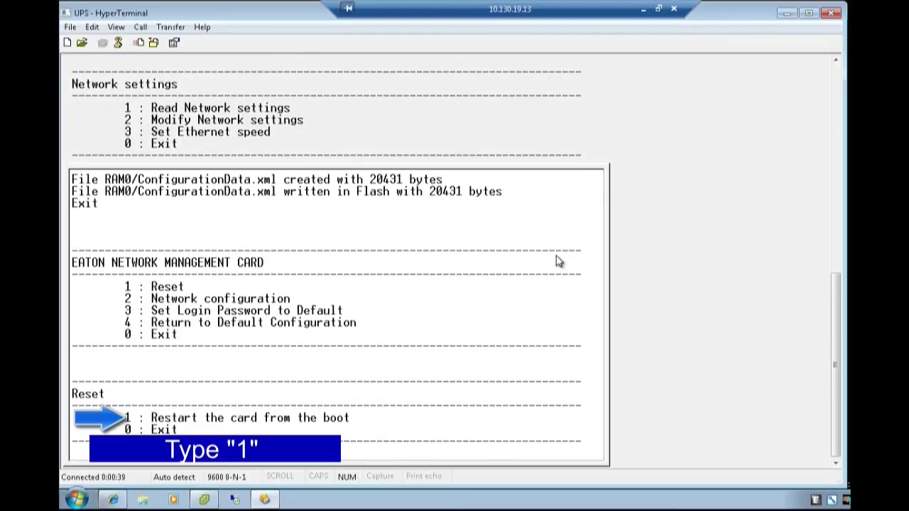
text(1)
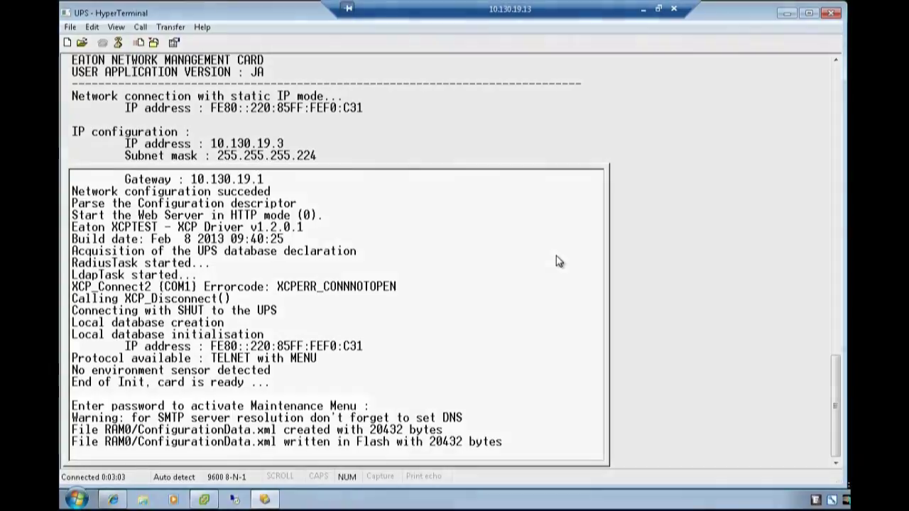
Step: Enter the admin password, read back network settings showing static IP 10.130.19.3, then exit
text(a)
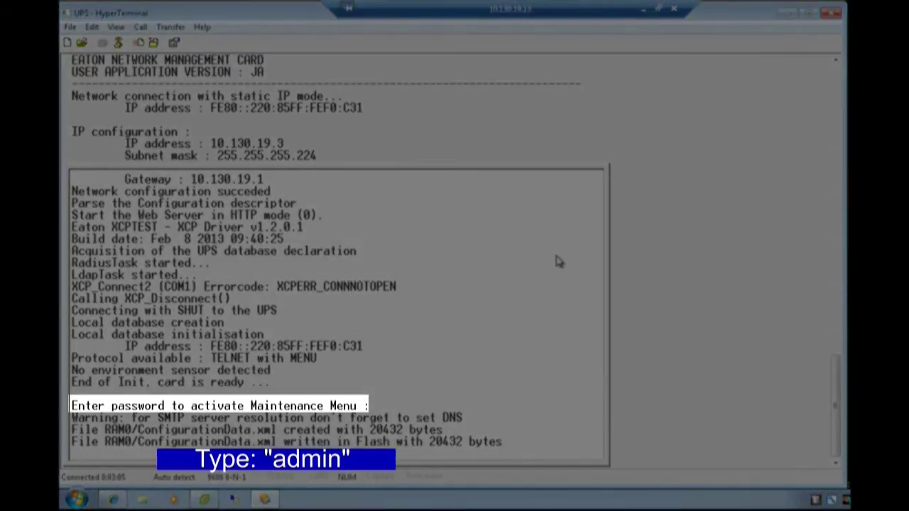
text(dm)
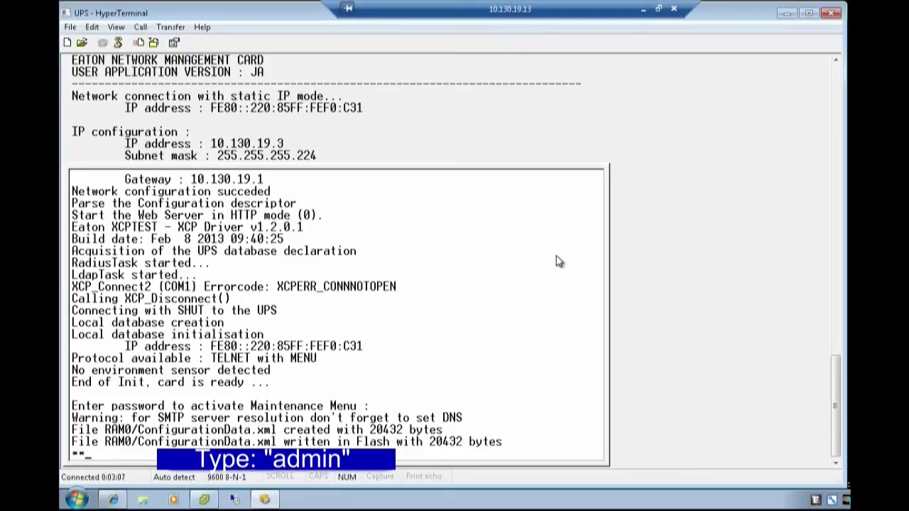
text(in)
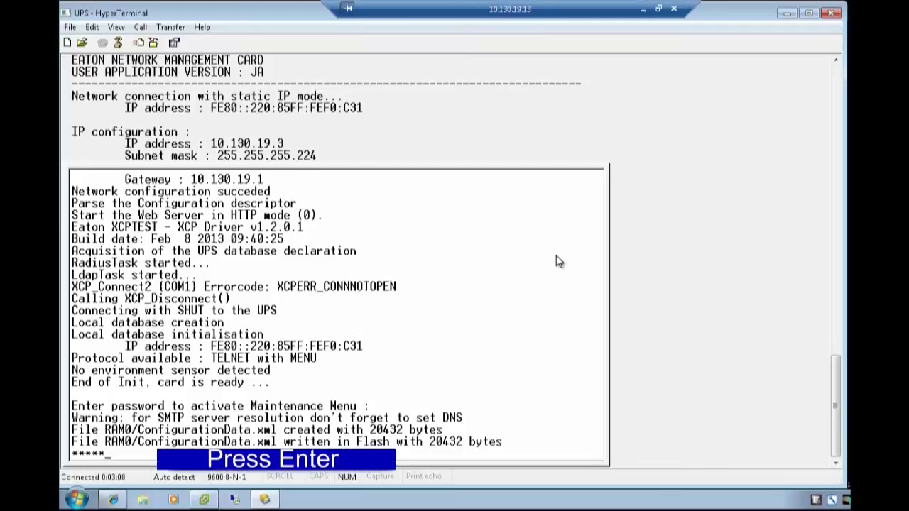
key(Return)
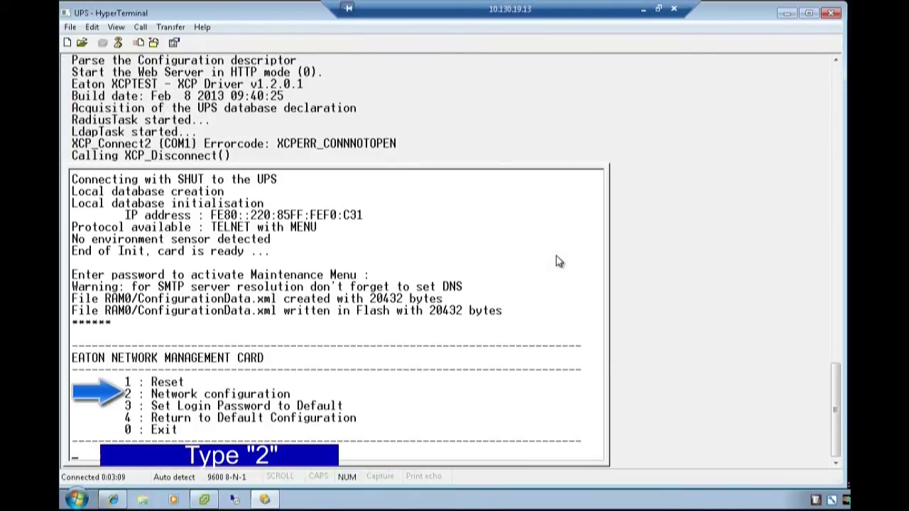
text(2)
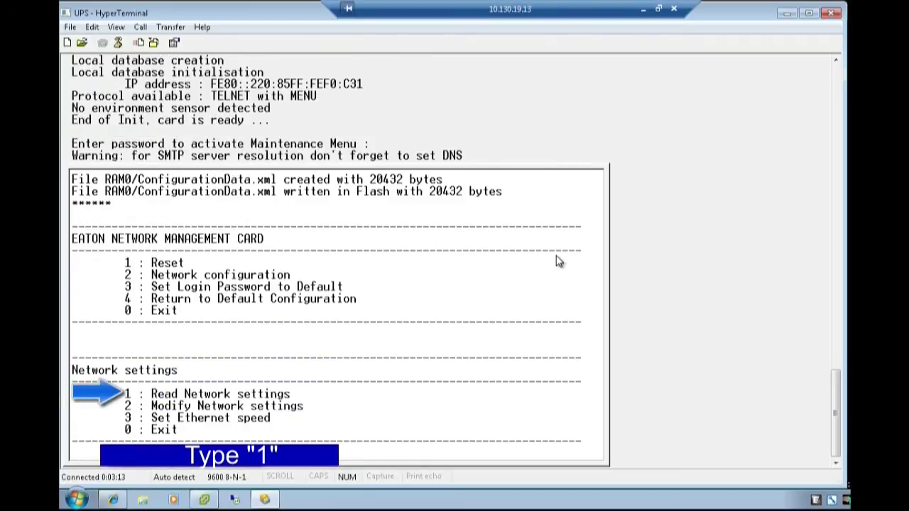
text(1)
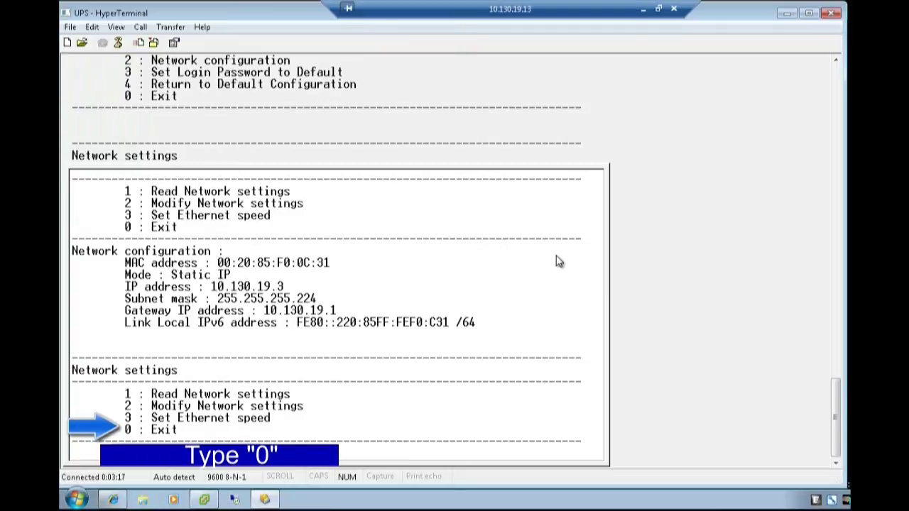
text(0)
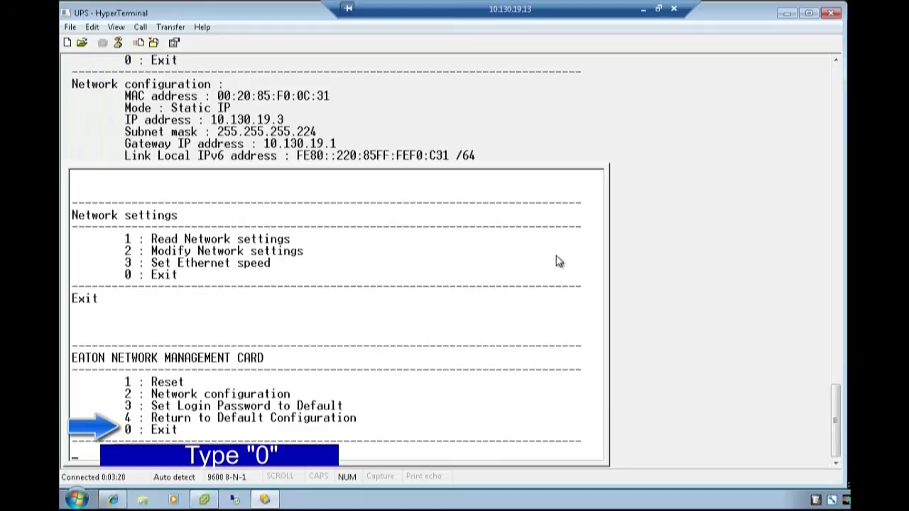
text(0)
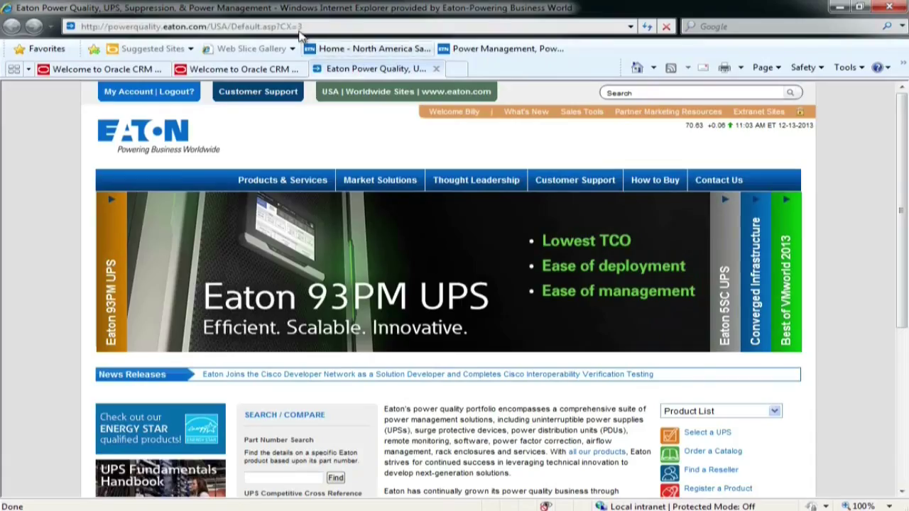
click(300, 26)
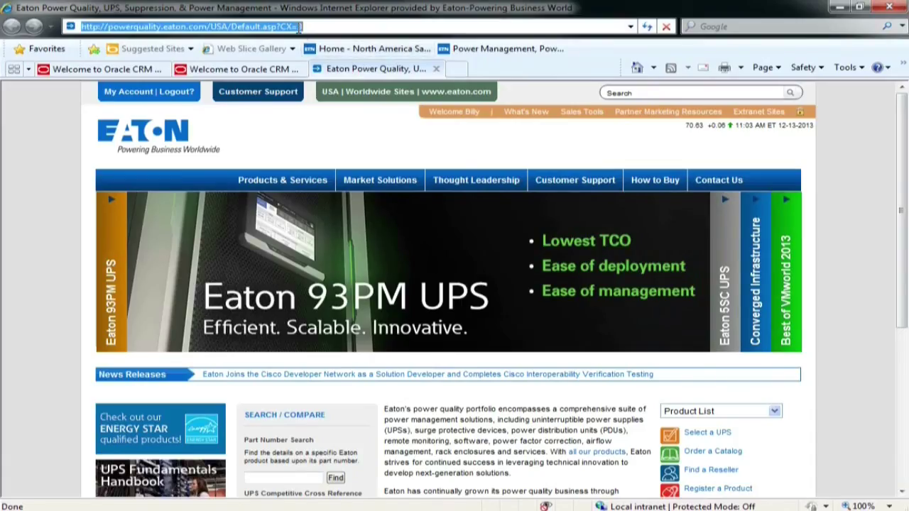
text(1)
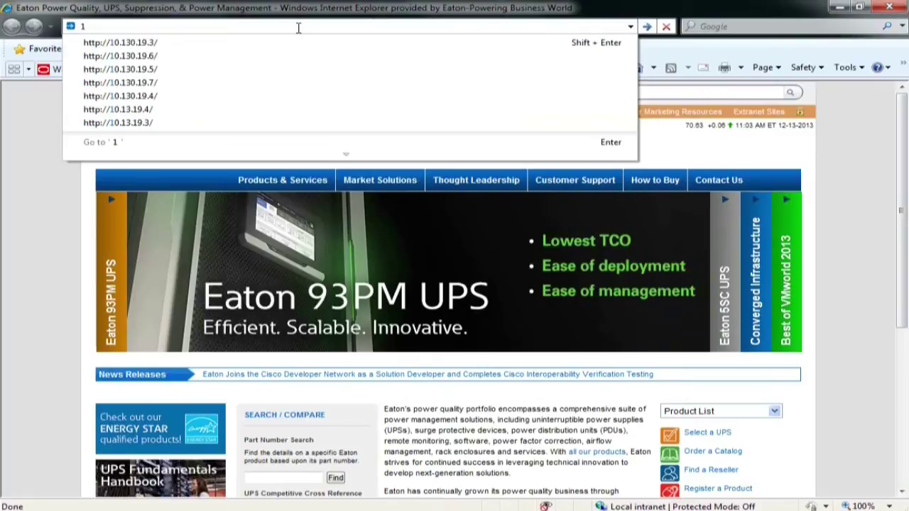
click(155, 43)
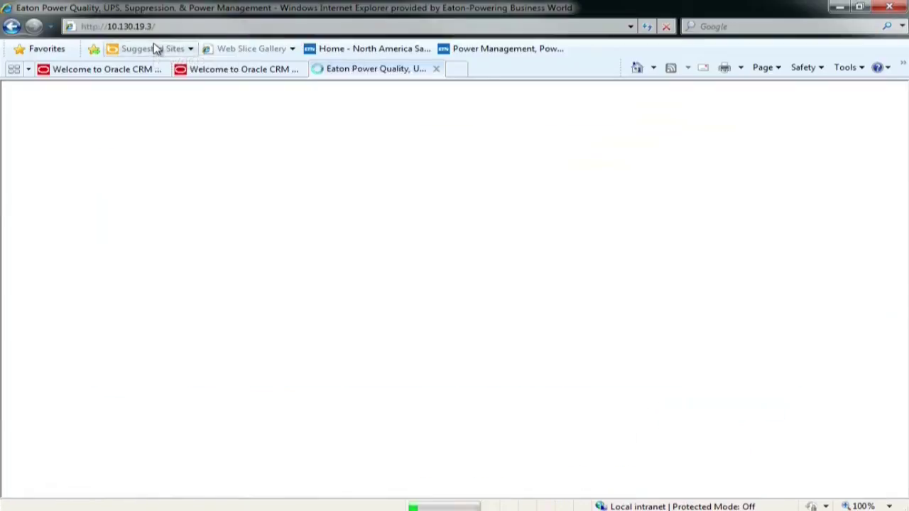
key(F11)
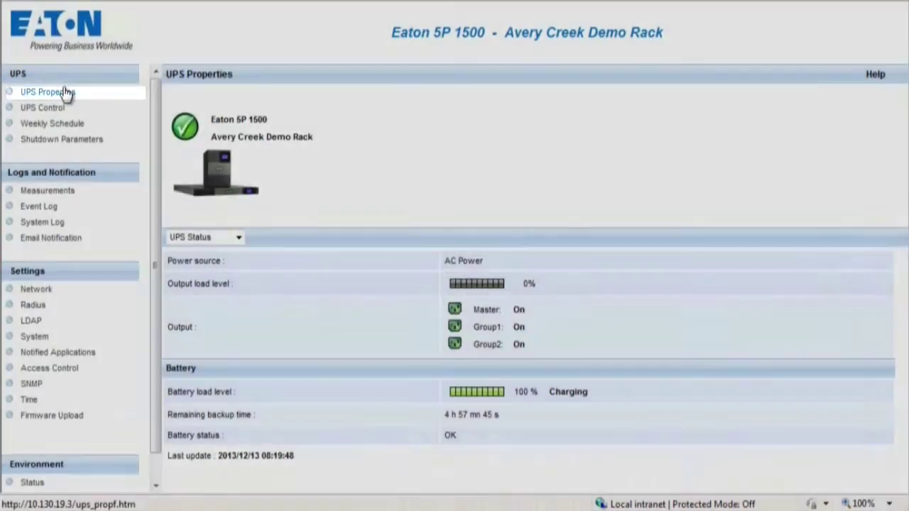
Step: Reload UPS Properties and view the UPS Alarms and Power Usage status views
click(65, 93)
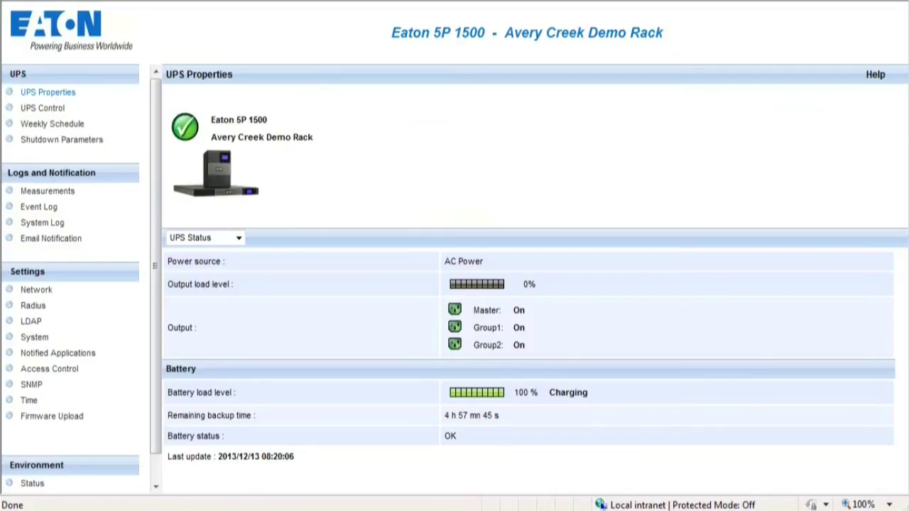
click(234, 238)
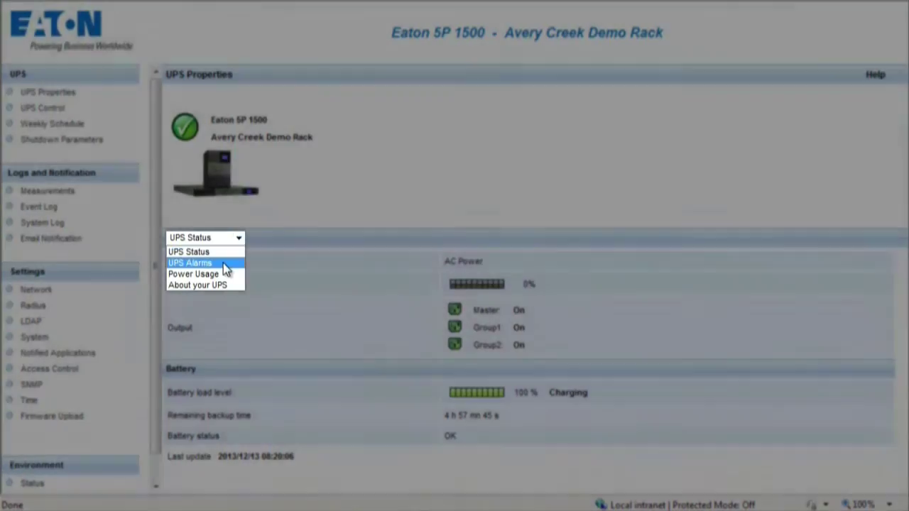
click(223, 263)
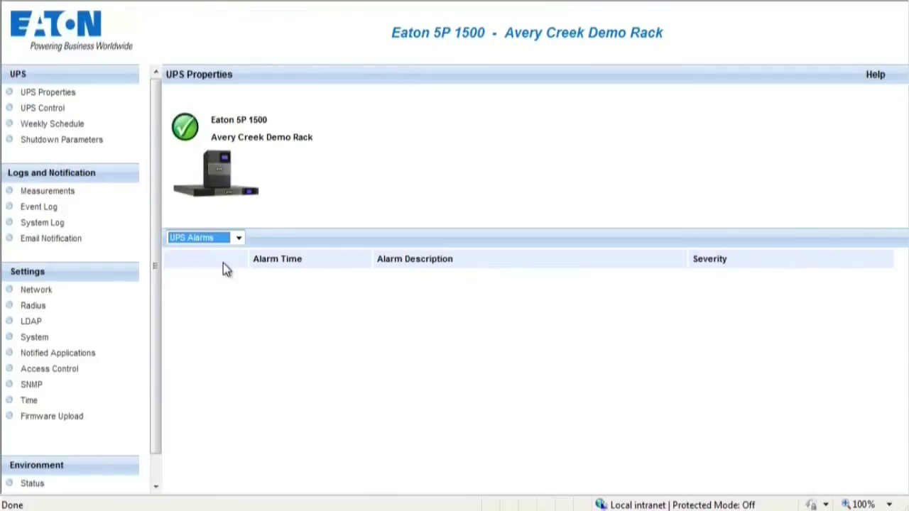
key(alt+Down)
click(225, 274)
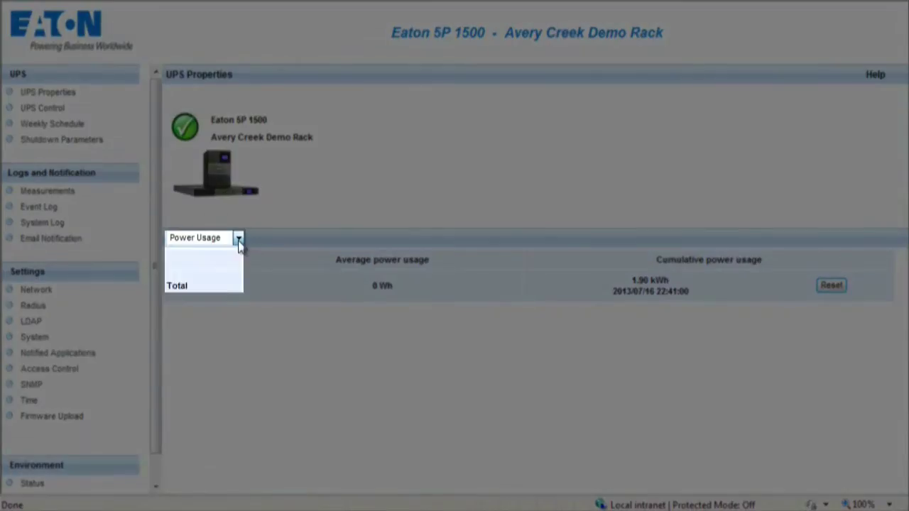
Step: Show the About your UPS details, then go to the UPS Control page
click(239, 238)
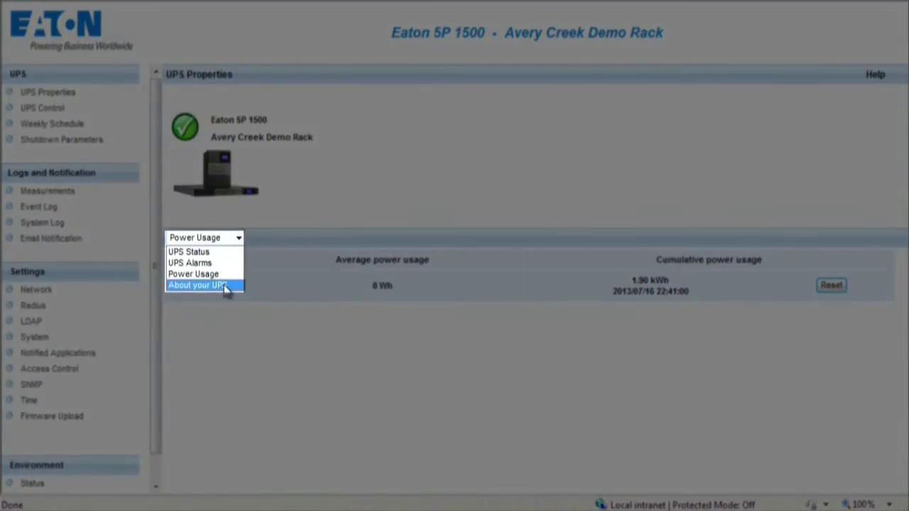
click(226, 285)
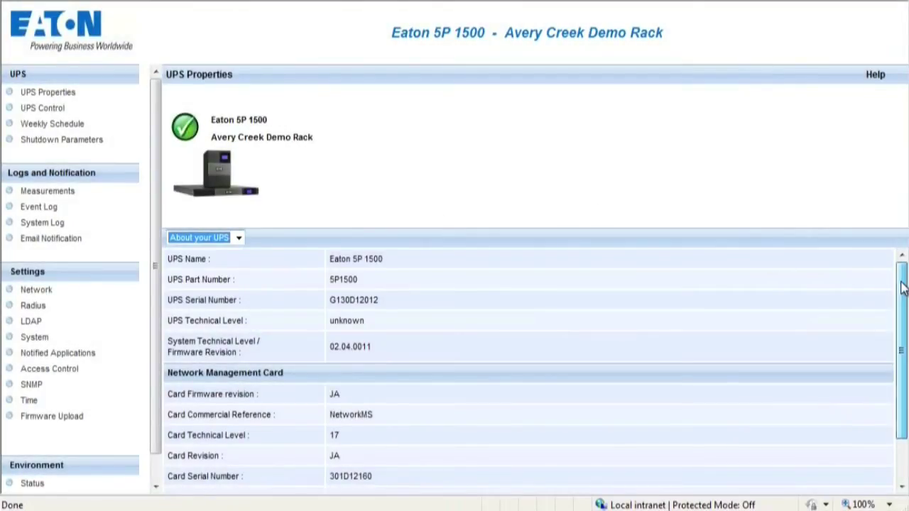
drag(902, 288, 903, 333)
click(47, 111)
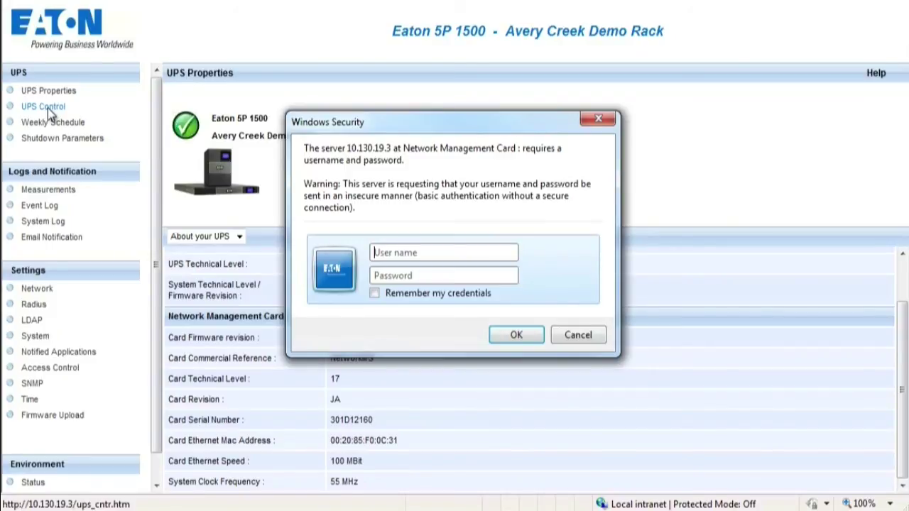
Step: Sign in to UPS Control with the administrator user name and password
text(admin)
key(Tab)
text(admin)
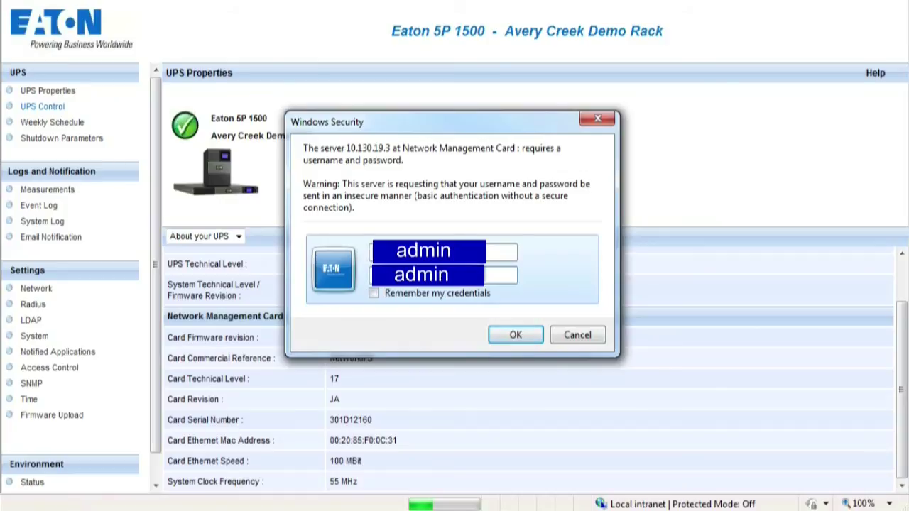
click(517, 339)
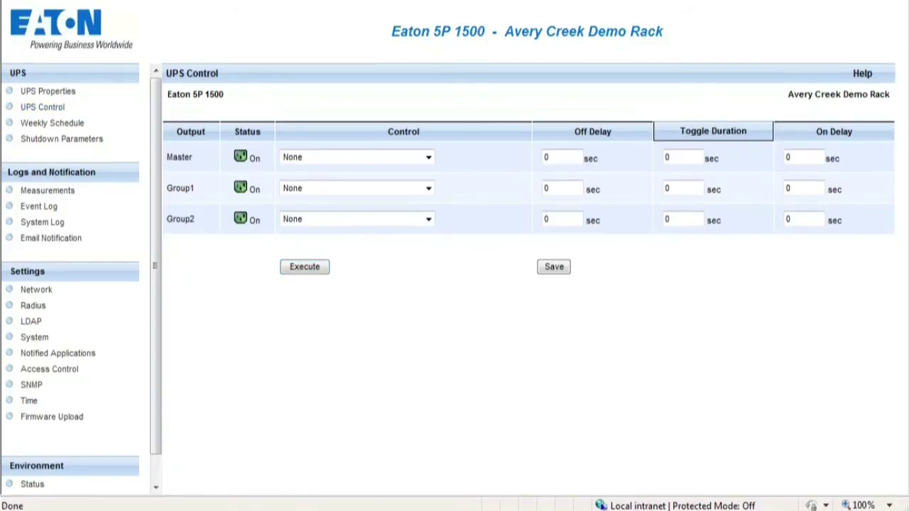
Step: Review Master control actions, Weekly Schedule and Shutdown Parameters, typing 'Type Name' as the Master name
click(428, 158)
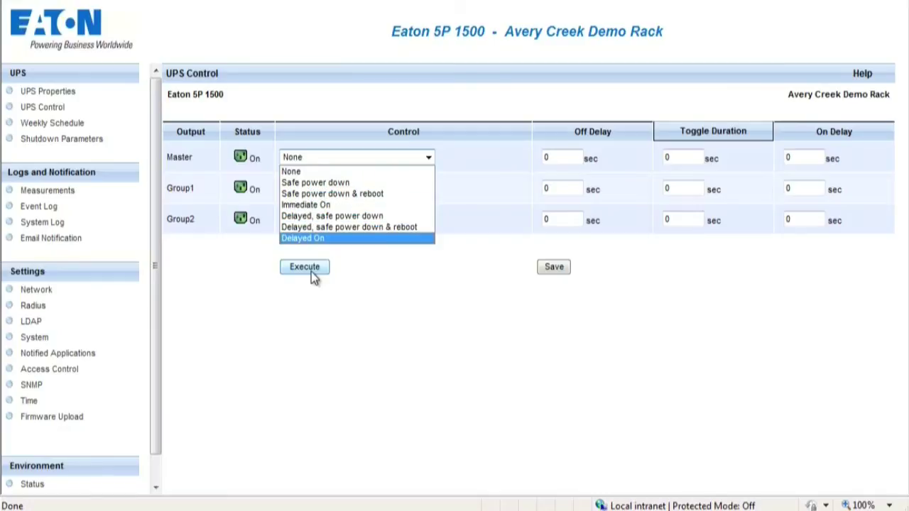
click(69, 125)
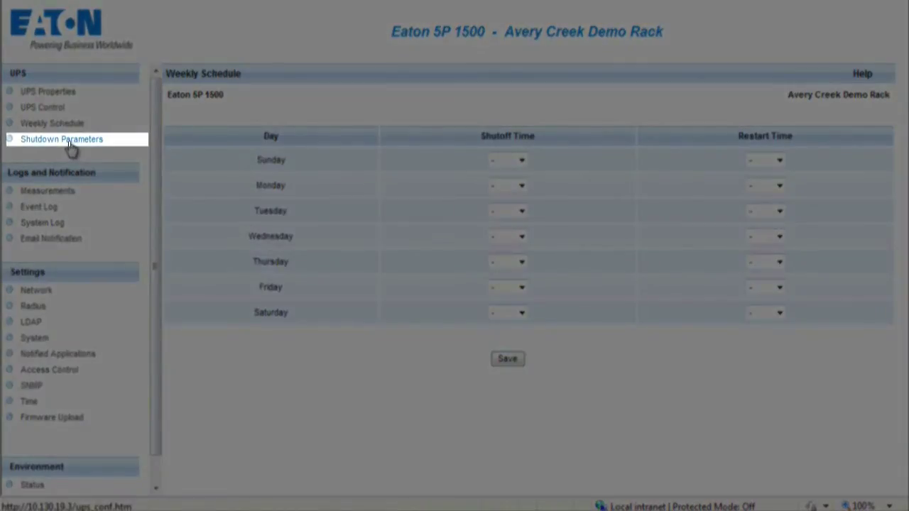
click(71, 147)
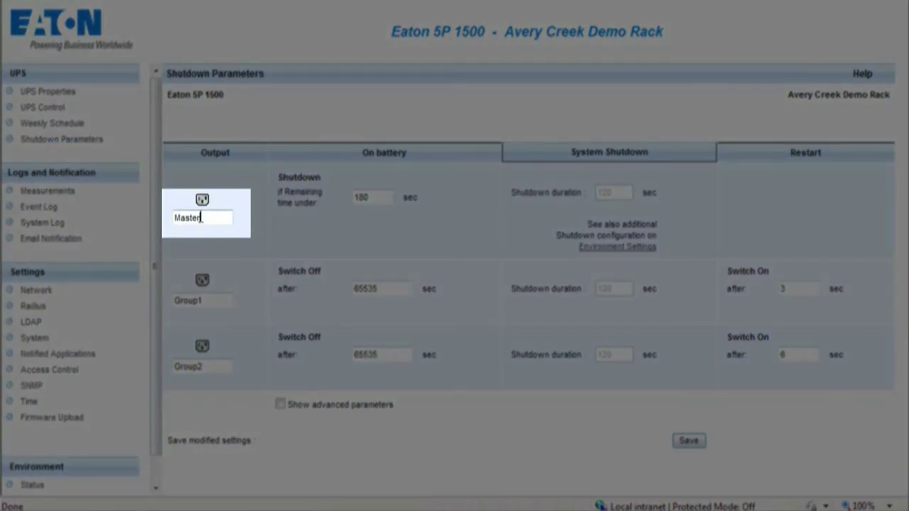
drag(202, 217, 175, 218)
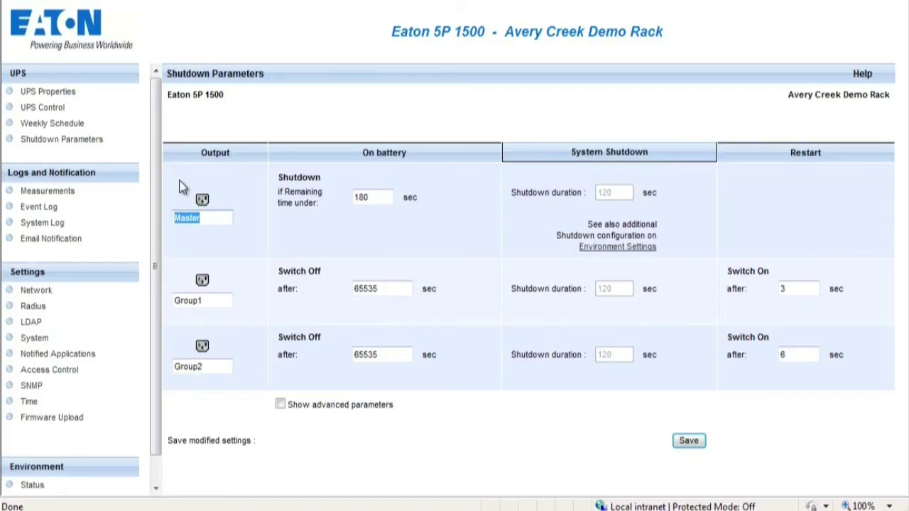
text(Type Name)
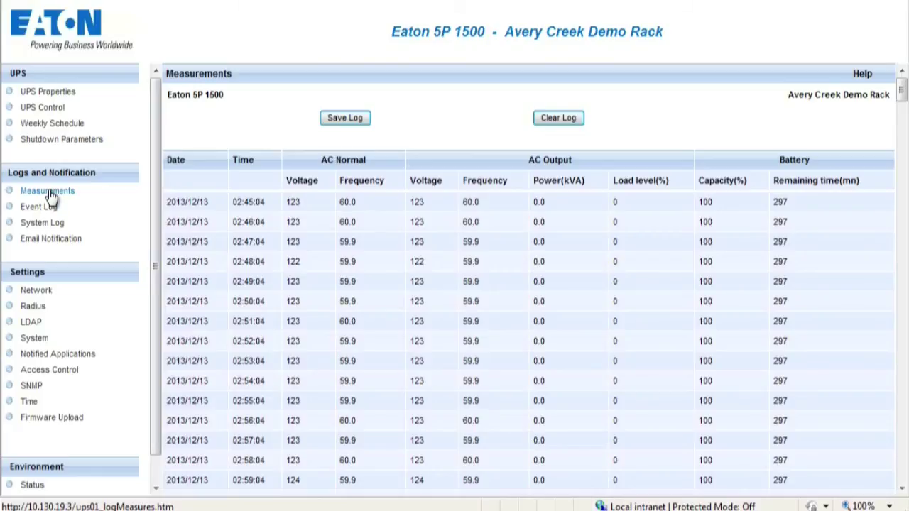
Step: View the Event Log, System Log and Email Notification pages in turn
click(40, 206)
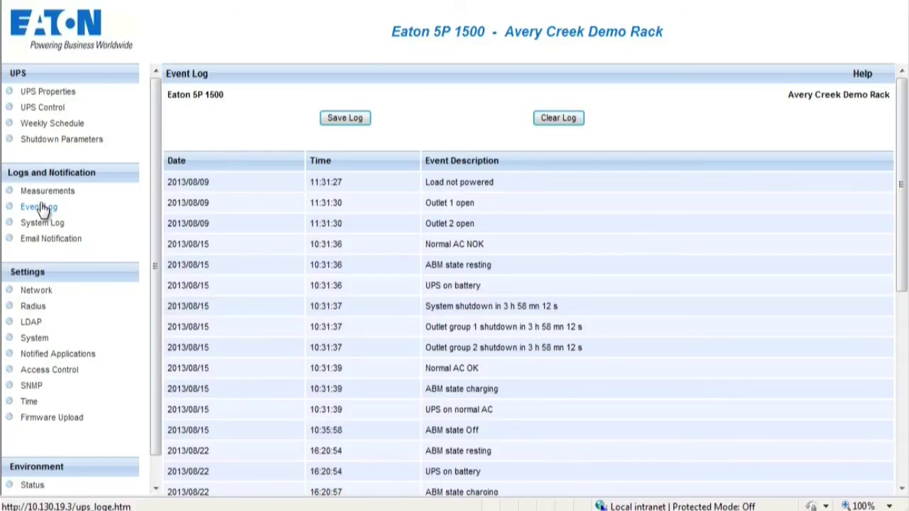
click(43, 224)
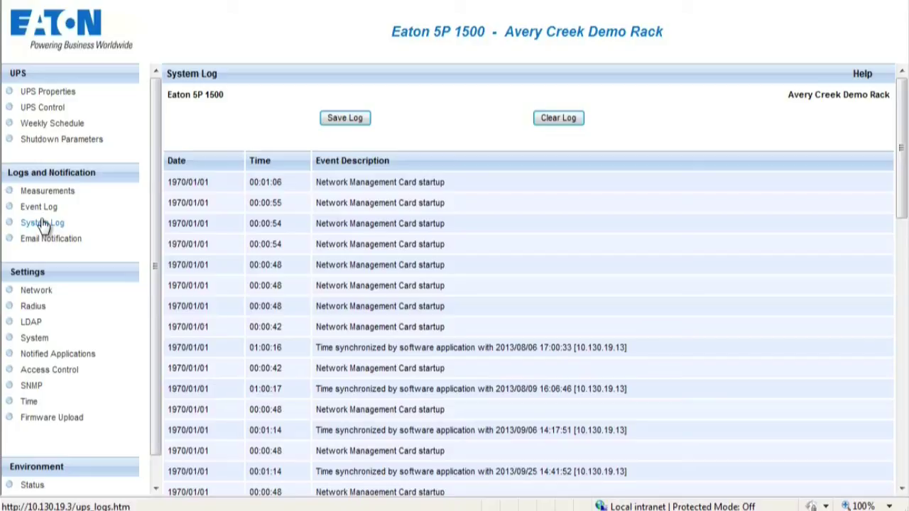
click(44, 242)
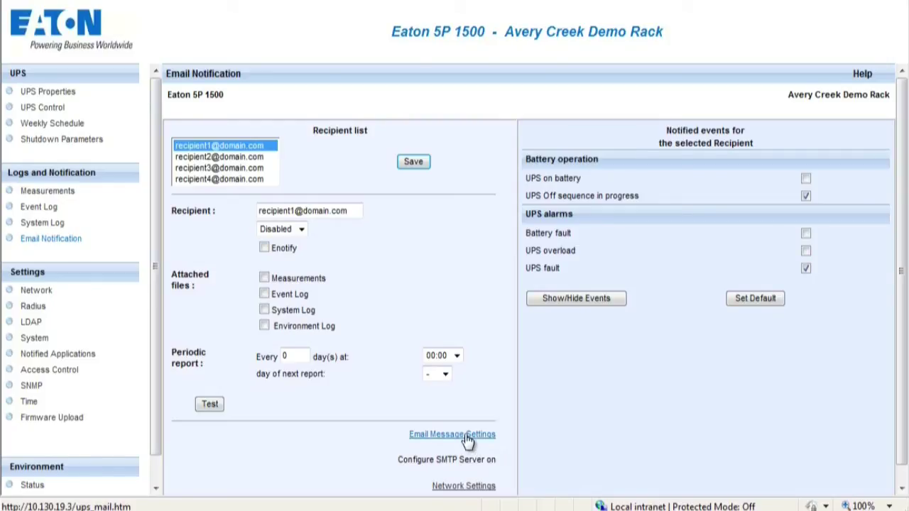
Step: Browse the Network, Radius, LDAP and System settings pages
click(37, 296)
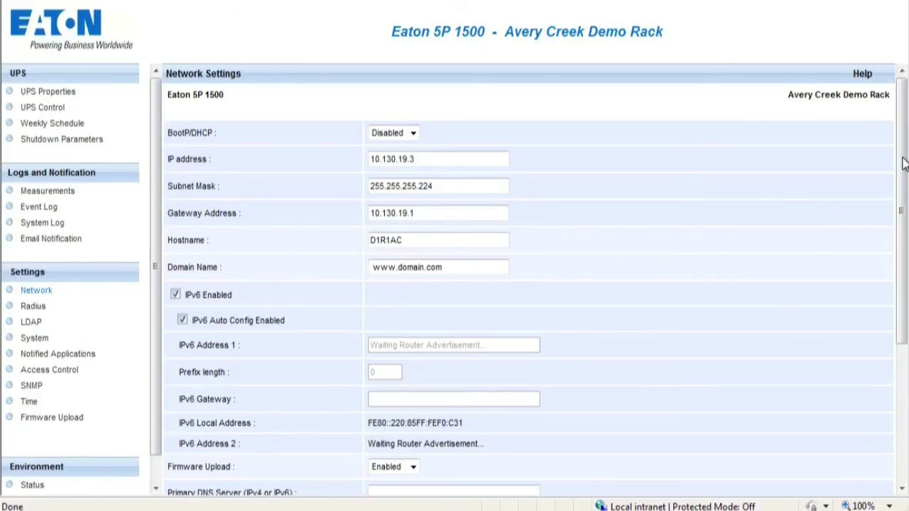
scroll(903, 164, down, 3)
click(34, 308)
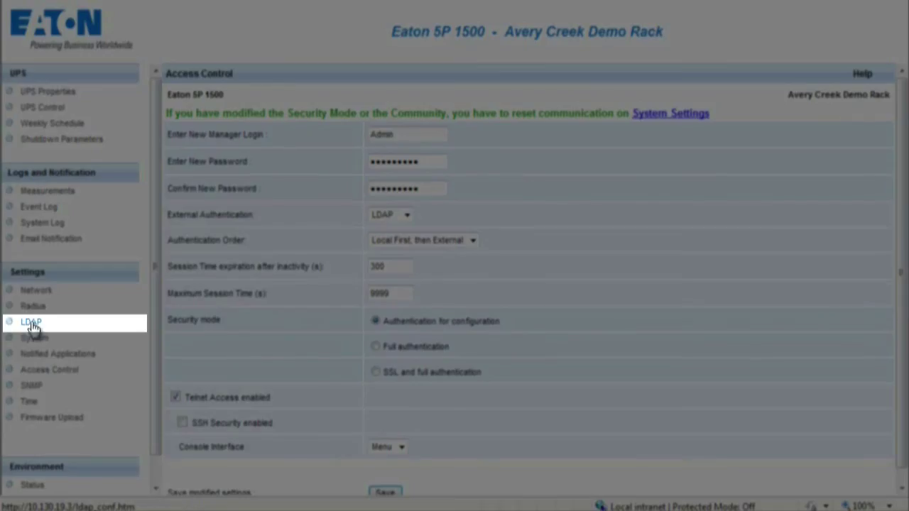
click(31, 323)
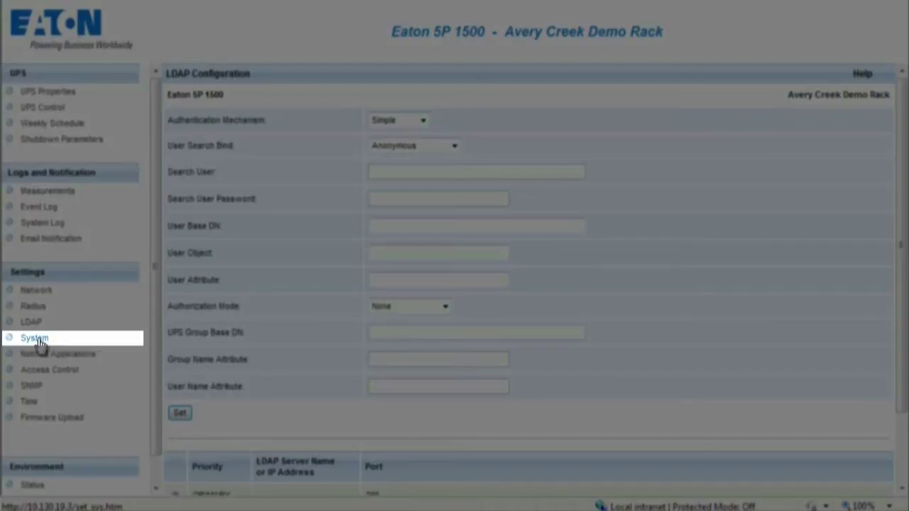
click(35, 340)
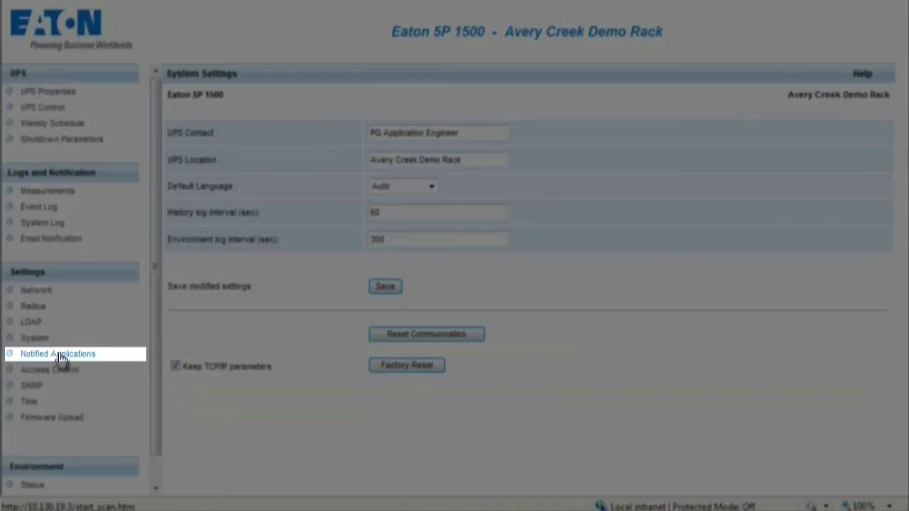
Step: Browse Notified Applications, Access Control, SNMP, Time and Firmware Upload settings pages
click(60, 355)
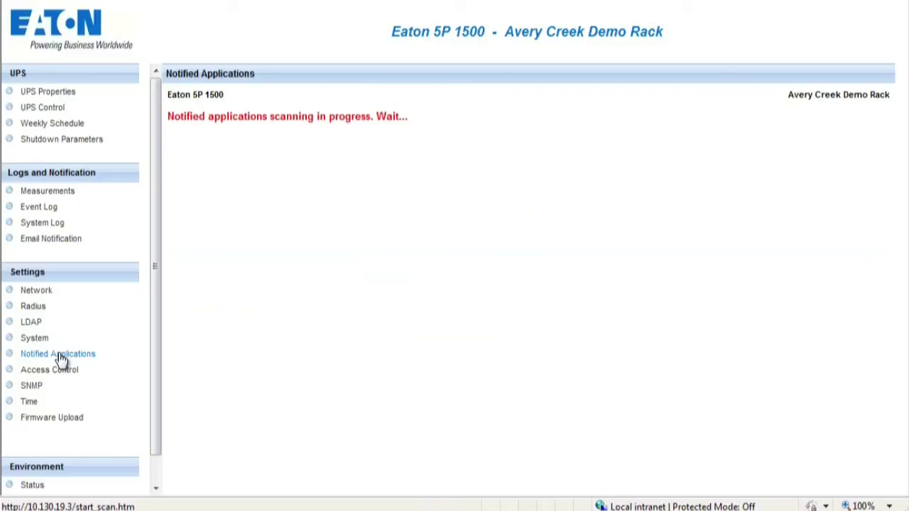
click(53, 370)
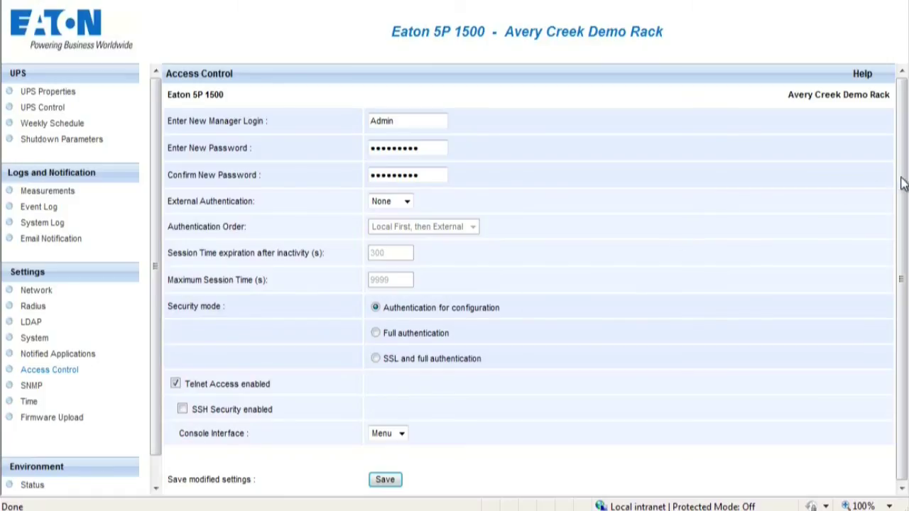
drag(904, 209, 905, 211)
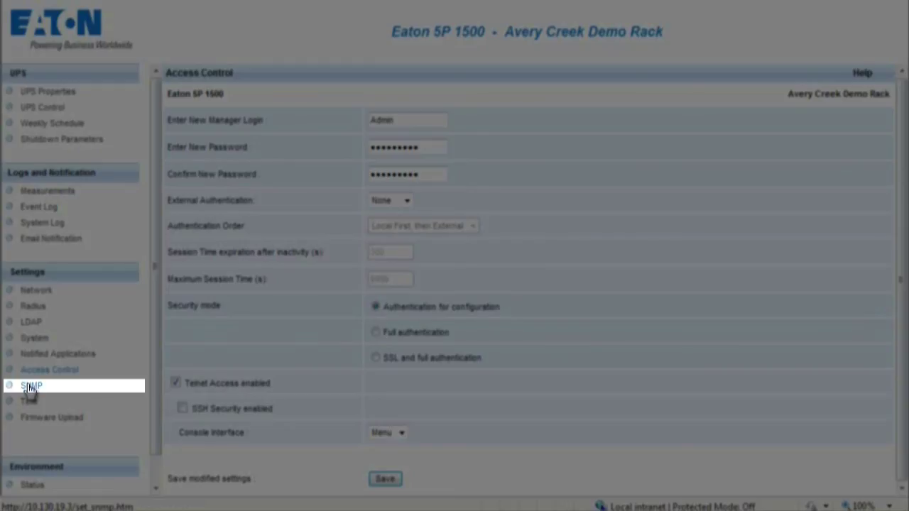
click(30, 387)
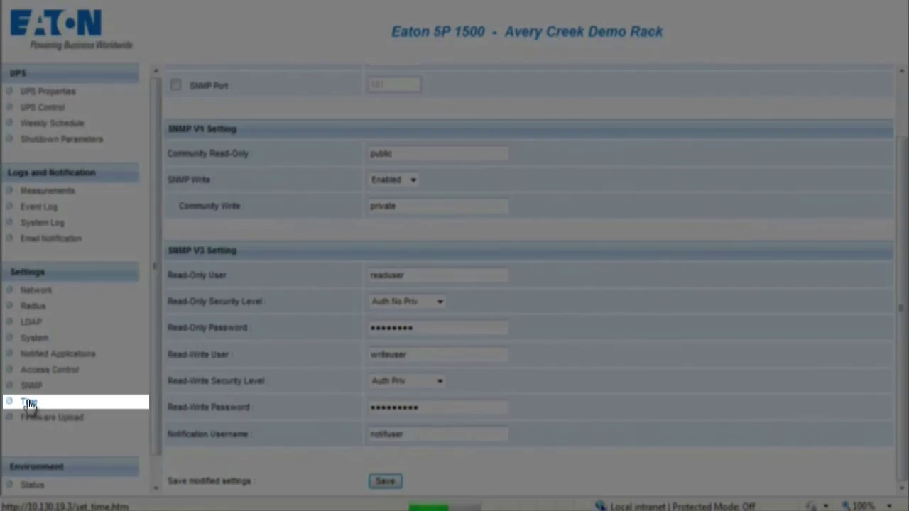
click(29, 404)
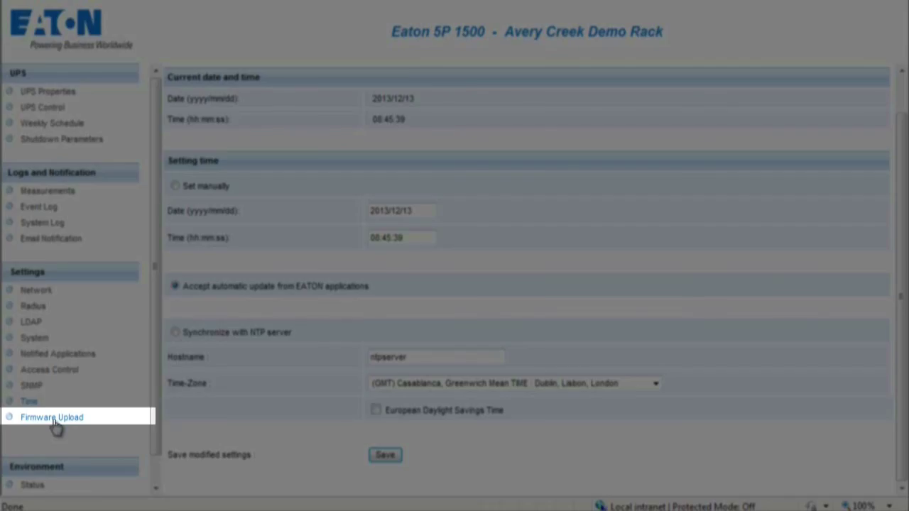
click(54, 422)
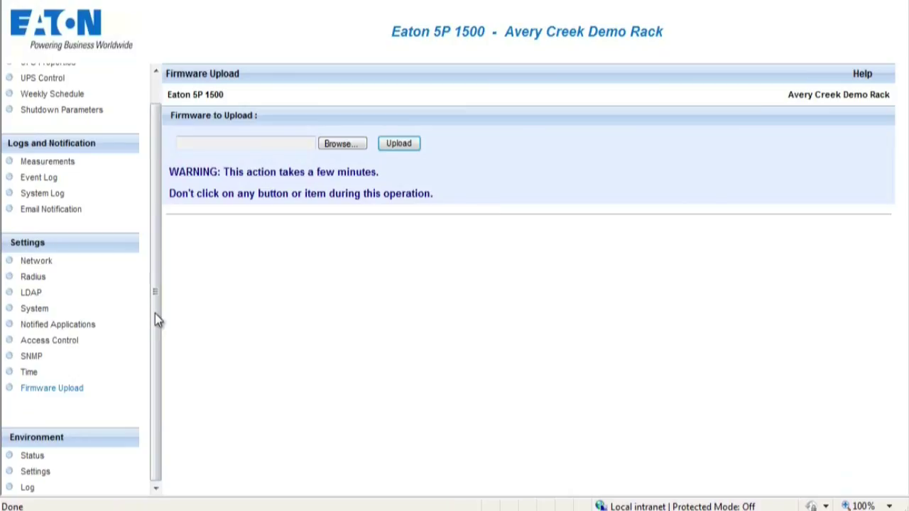
Step: Review the Environment Status and Settings pages, then open the 2013/12/12 temperature and humidity log
click(32, 456)
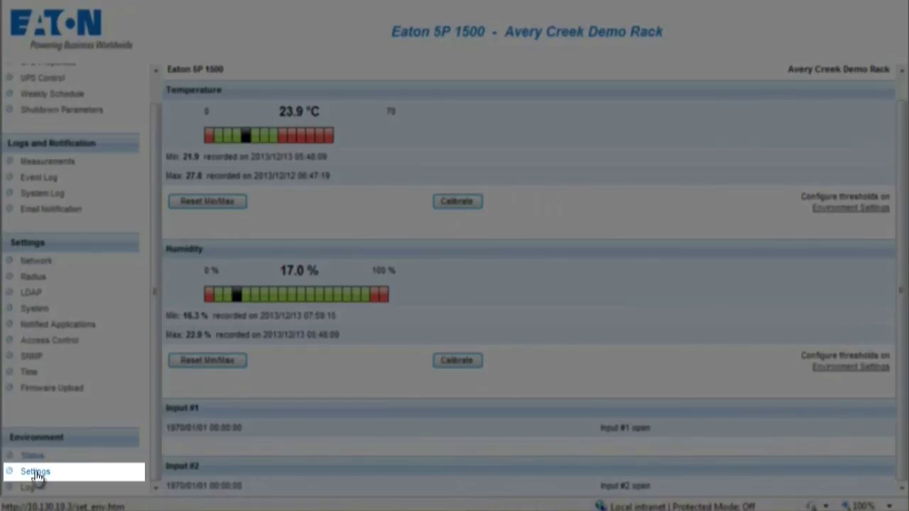
click(35, 472)
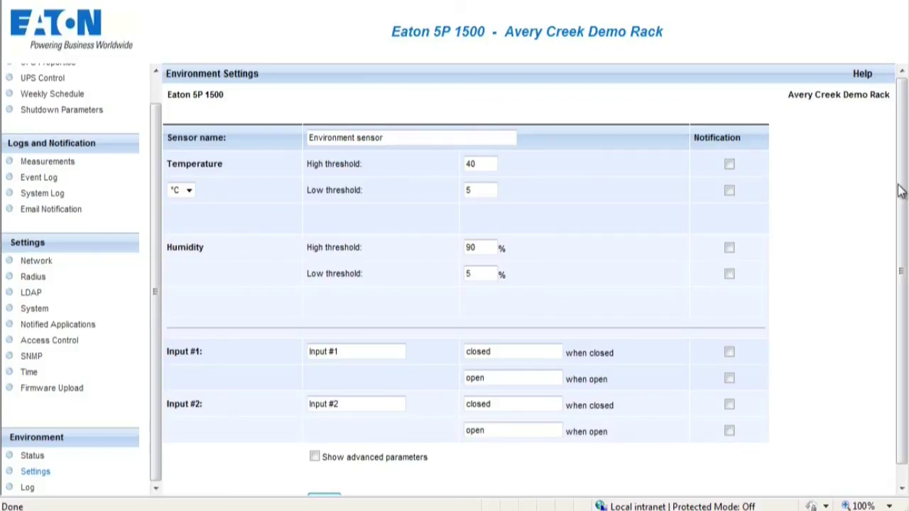
drag(903, 189, 903, 238)
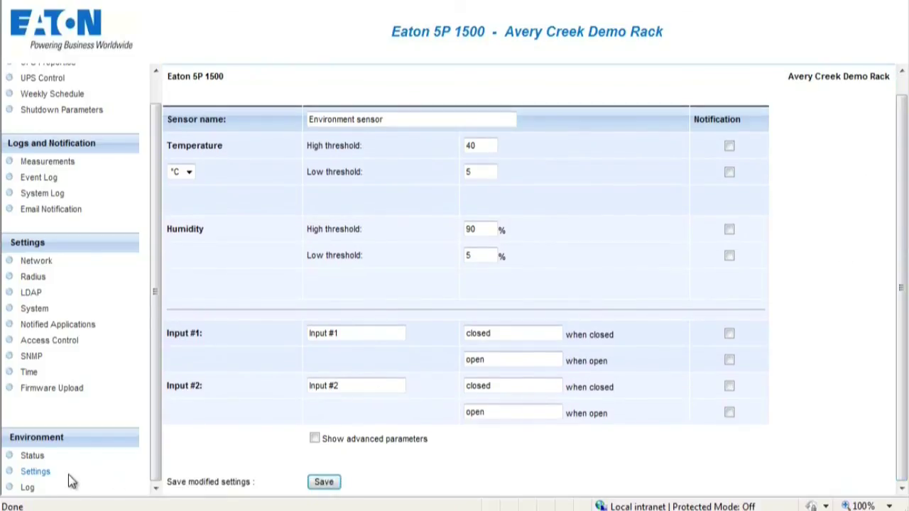
click(27, 489)
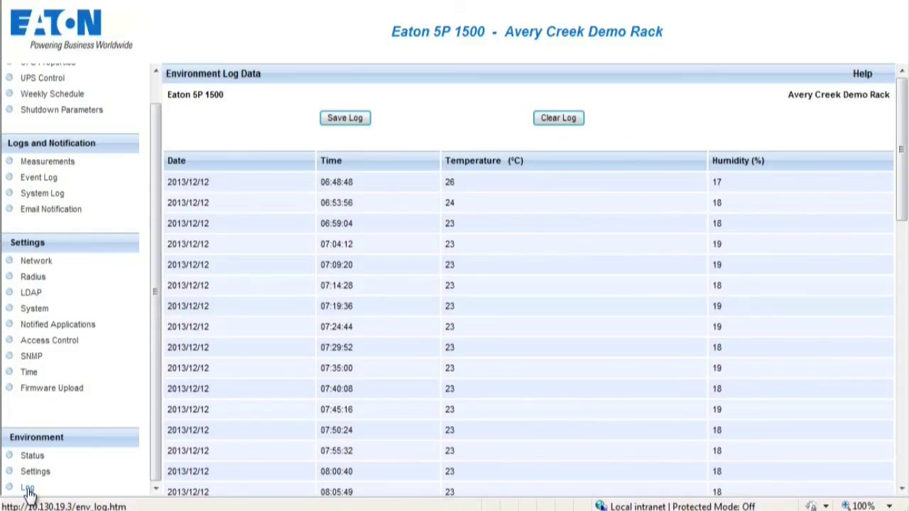